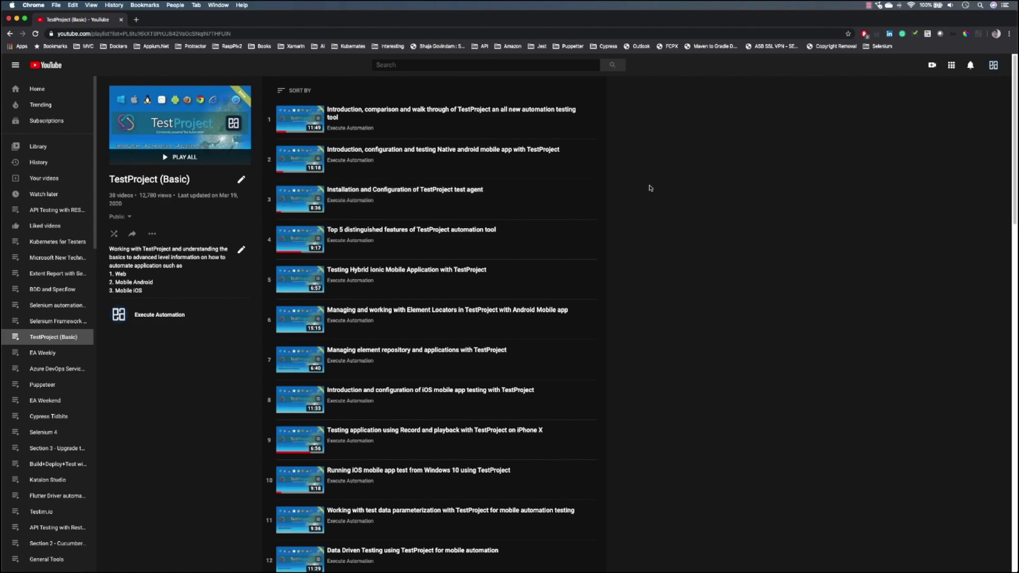
# Browse the API Testing, Kubernetes, Microsoft New Technologies and Extent Report playlists, ending on Microsoft New Technologies
pyautogui.click(56, 209)
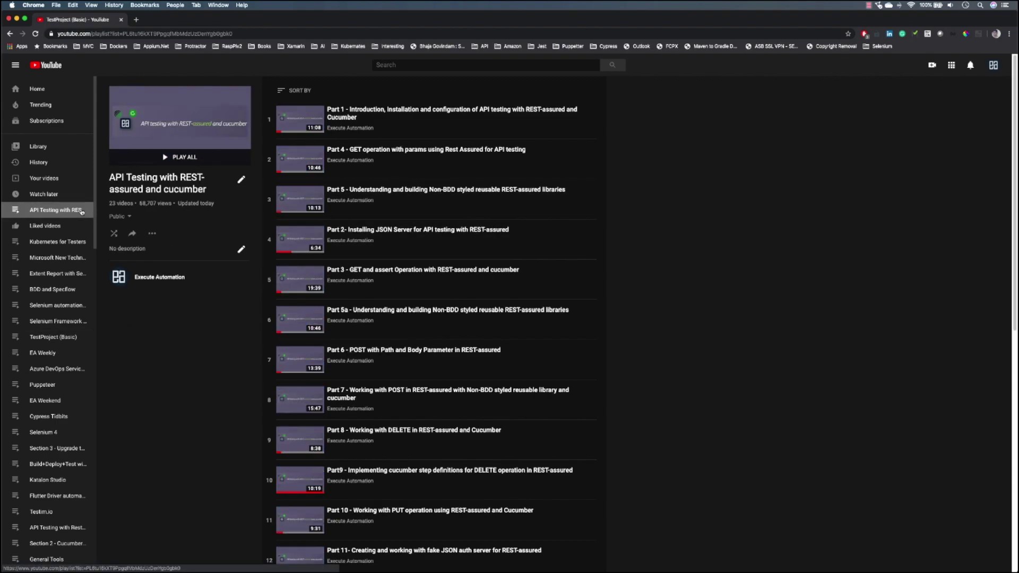
pyautogui.click(58, 241)
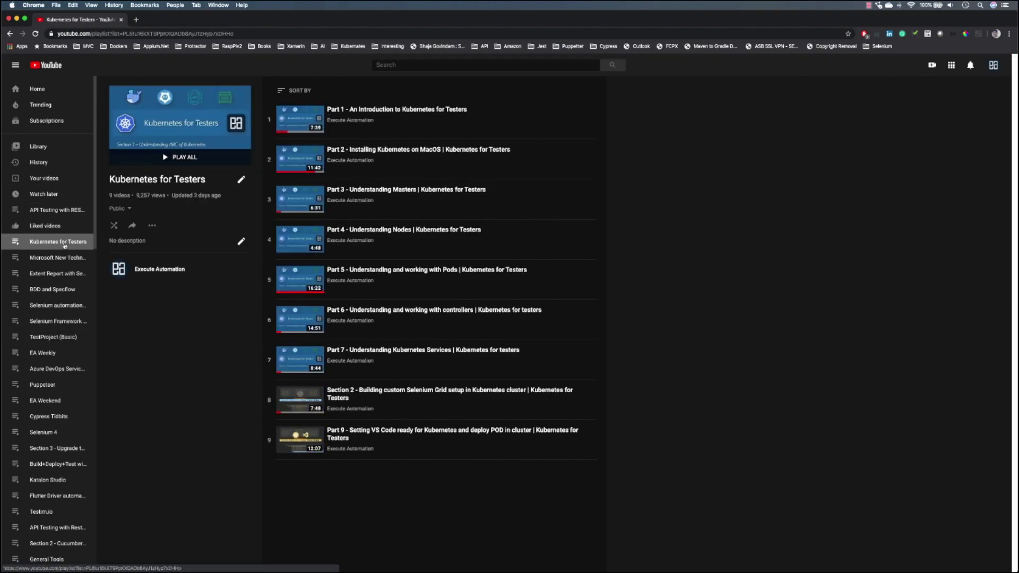
pyautogui.click(58, 257)
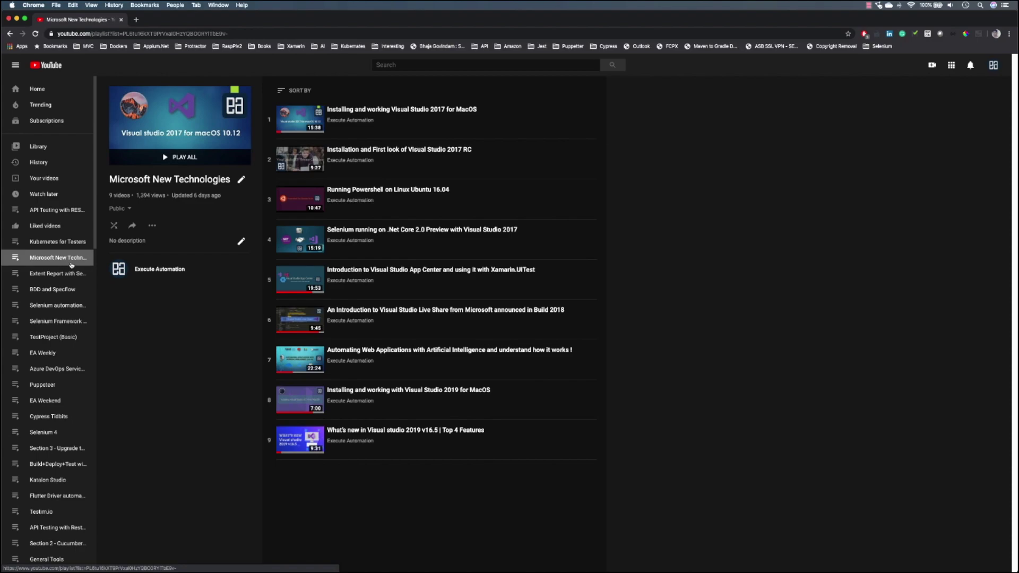
pyautogui.click(67, 273)
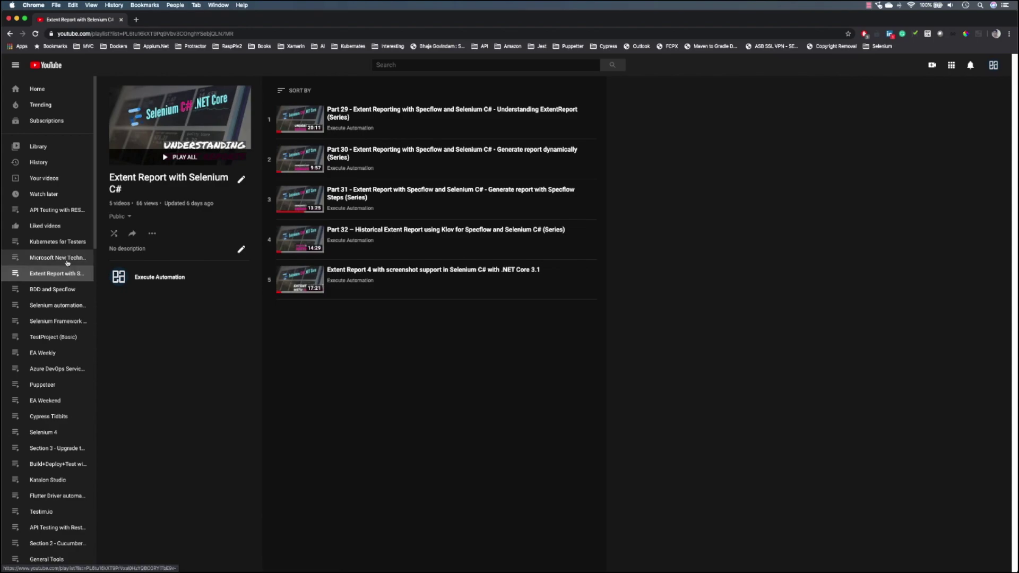
pyautogui.click(66, 258)
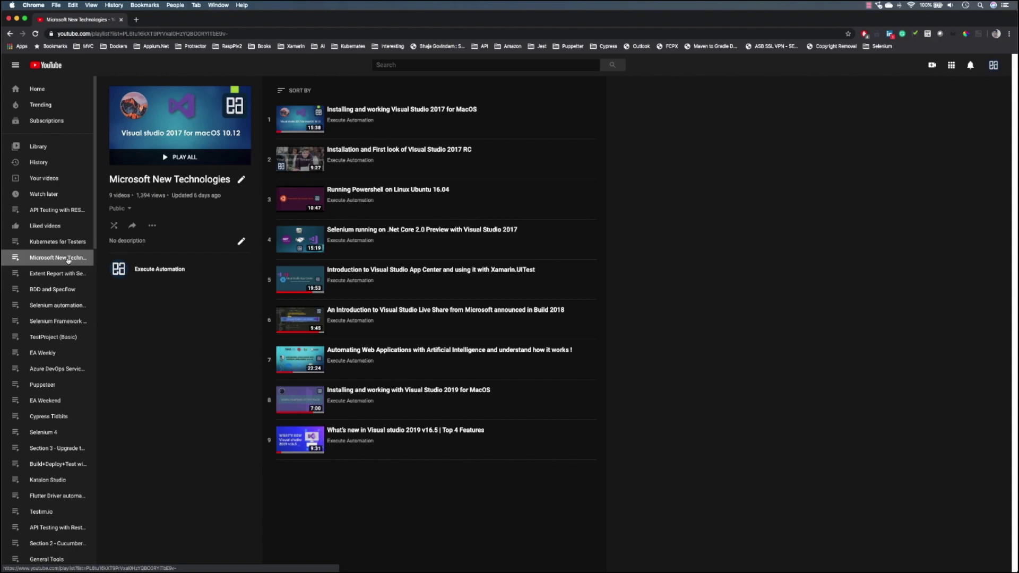